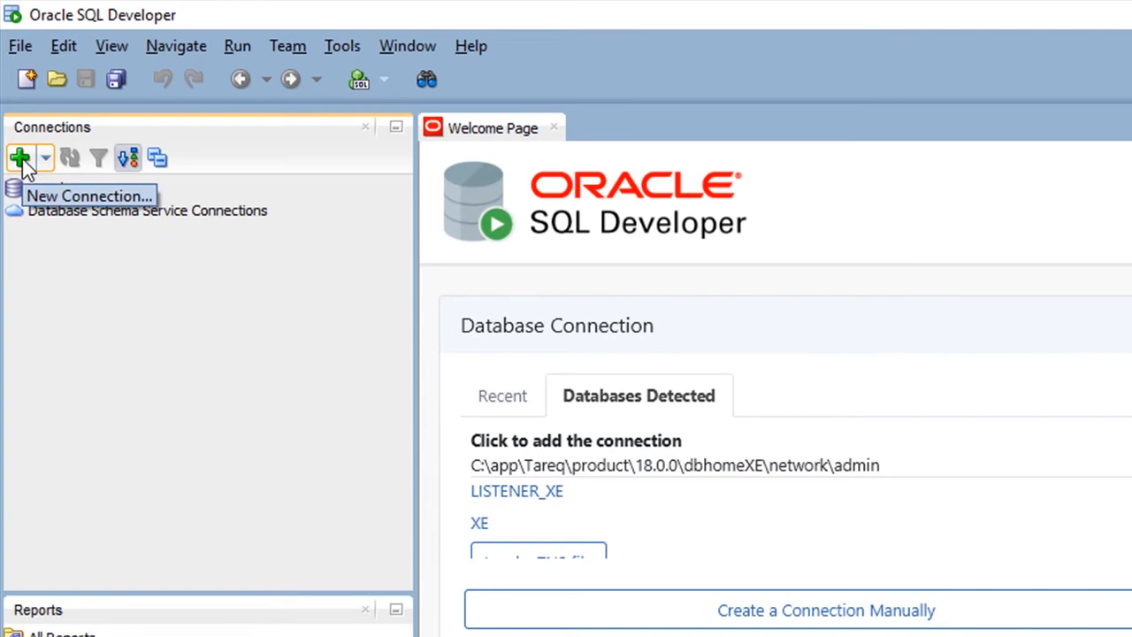
# Step: Start a new database connection named system_connection with the username system
pyautogui.click(20, 159)
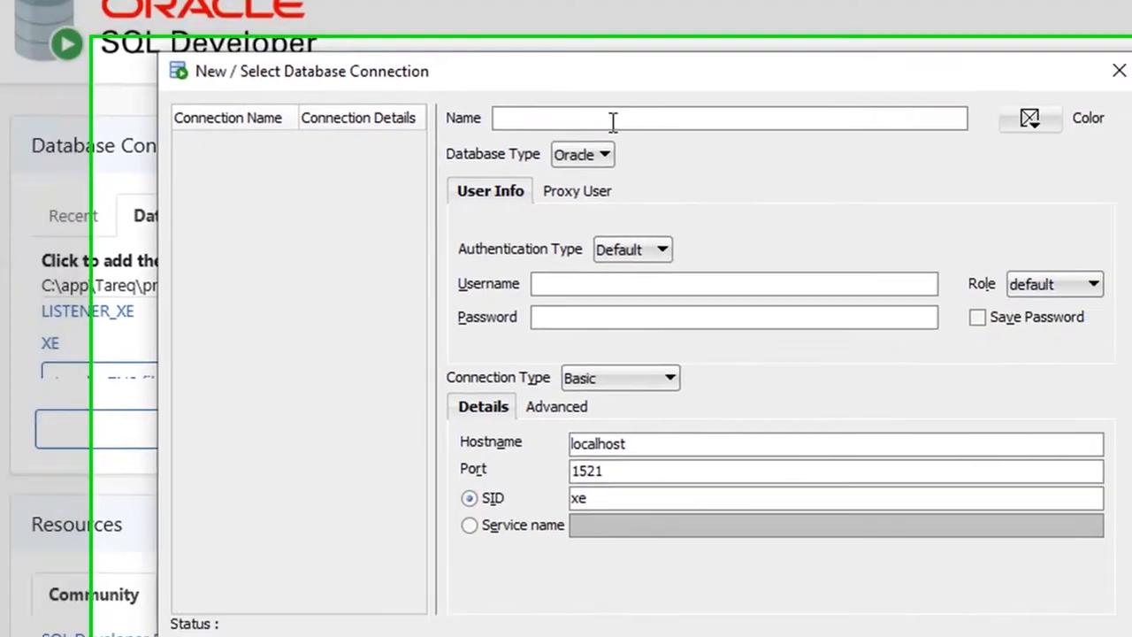
pyautogui.write('system_')
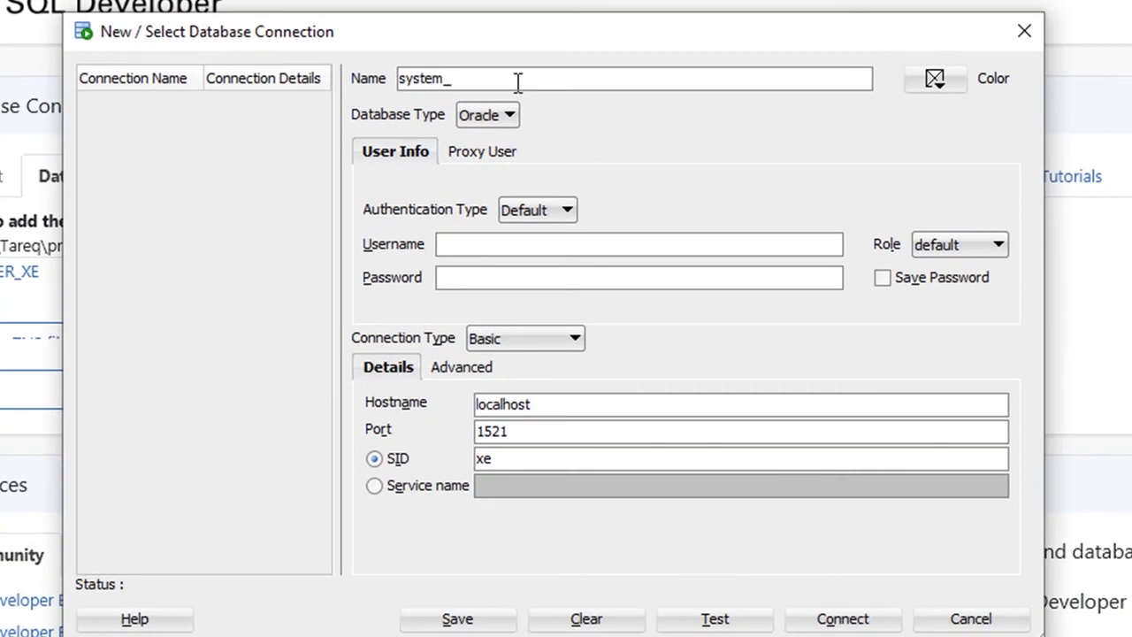
pyautogui.write('connection')
pyautogui.click(555, 243)
pyautogui.write('system')
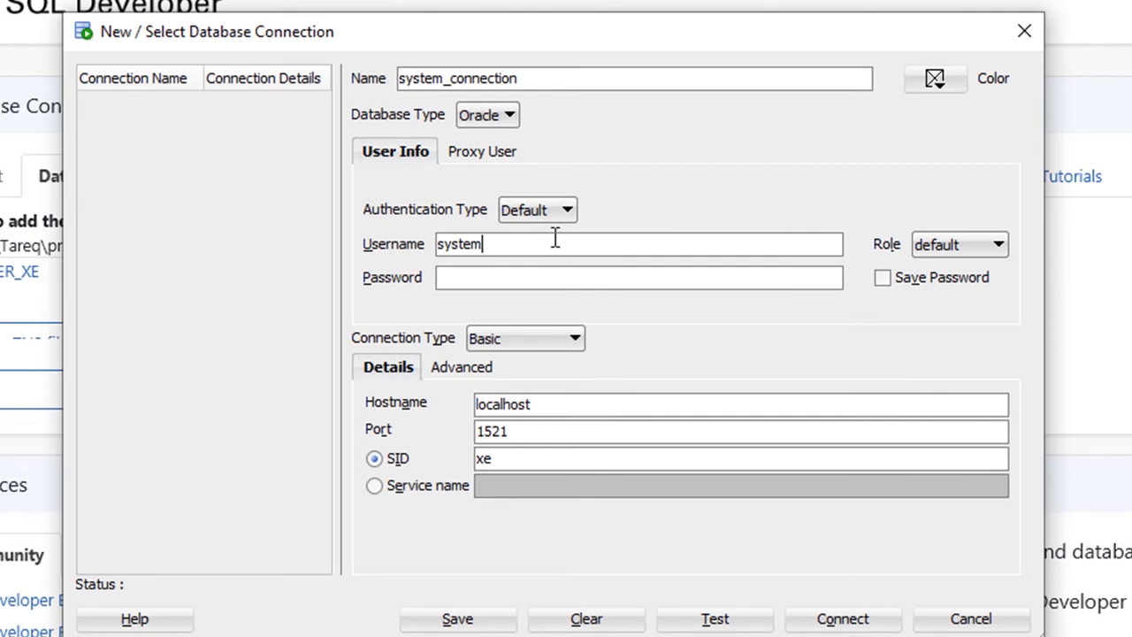
# Step: Enter the system account's password and enable saving the password for system_connection
pyautogui.press('Tab')
pyautogui.click(529, 272)
pyautogui.write('oracle')
pyautogui.click(882, 278)
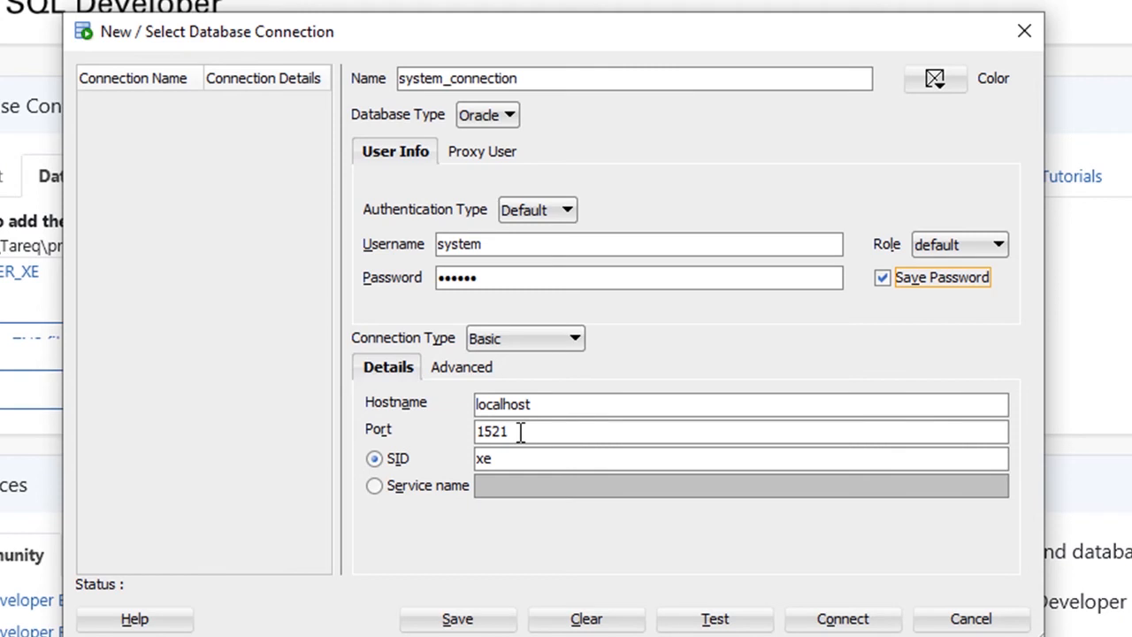
# Step: Identify the database for system_connection by service name instead of SID, using XEPDB1
pyautogui.click(376, 487)
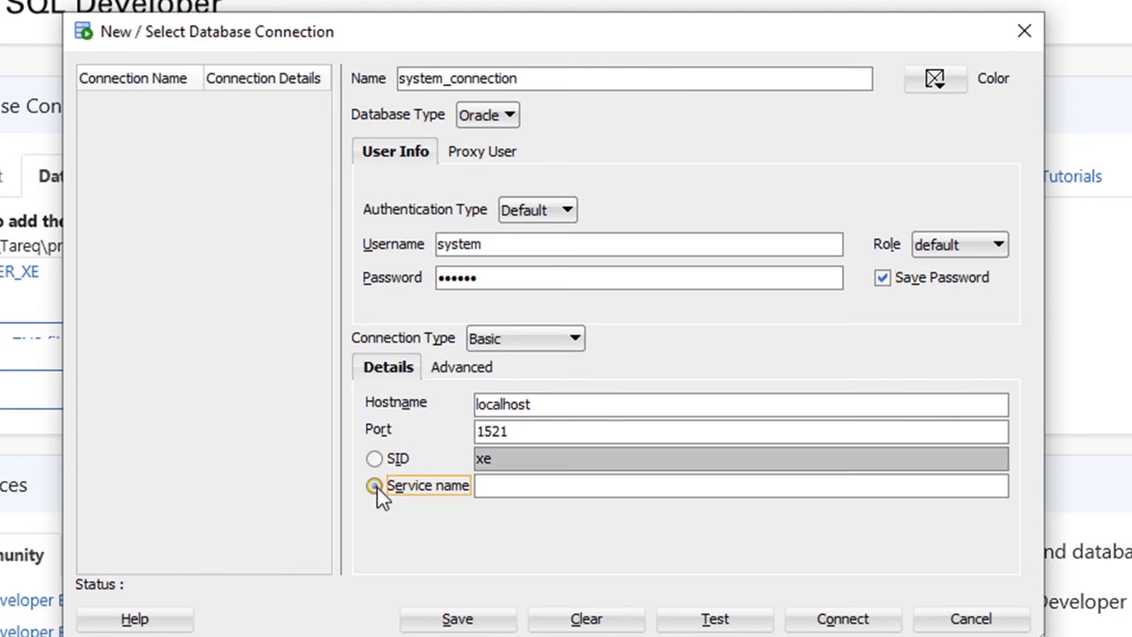
pyautogui.click(494, 485)
pyautogui.write('XEPDB1')
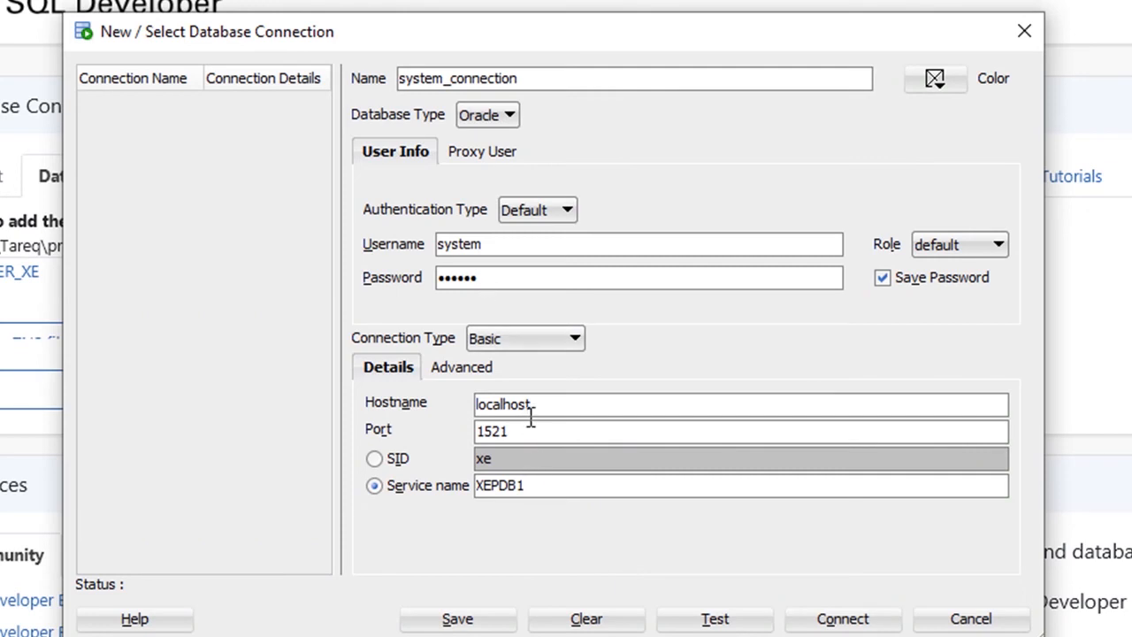
pyautogui.moveTo(531, 404); pyautogui.dragTo(472, 431)
pyautogui.moveTo(529, 485); pyautogui.dragTo(466, 492)
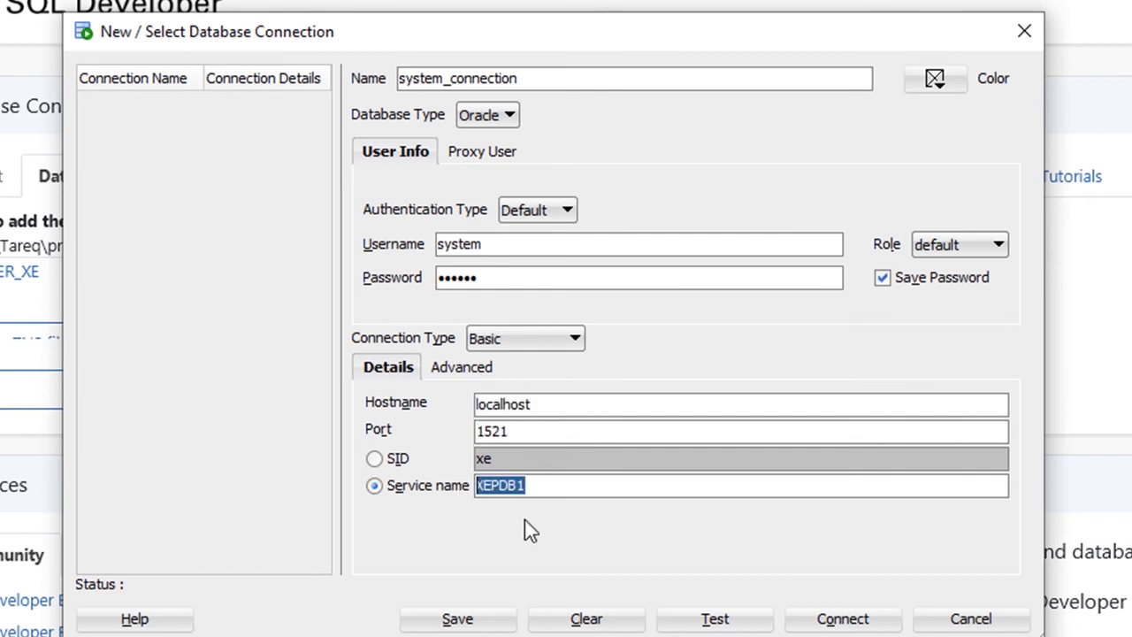
# Step: Test and save system_connection, and close the connection dialog
pyautogui.click(699, 621)
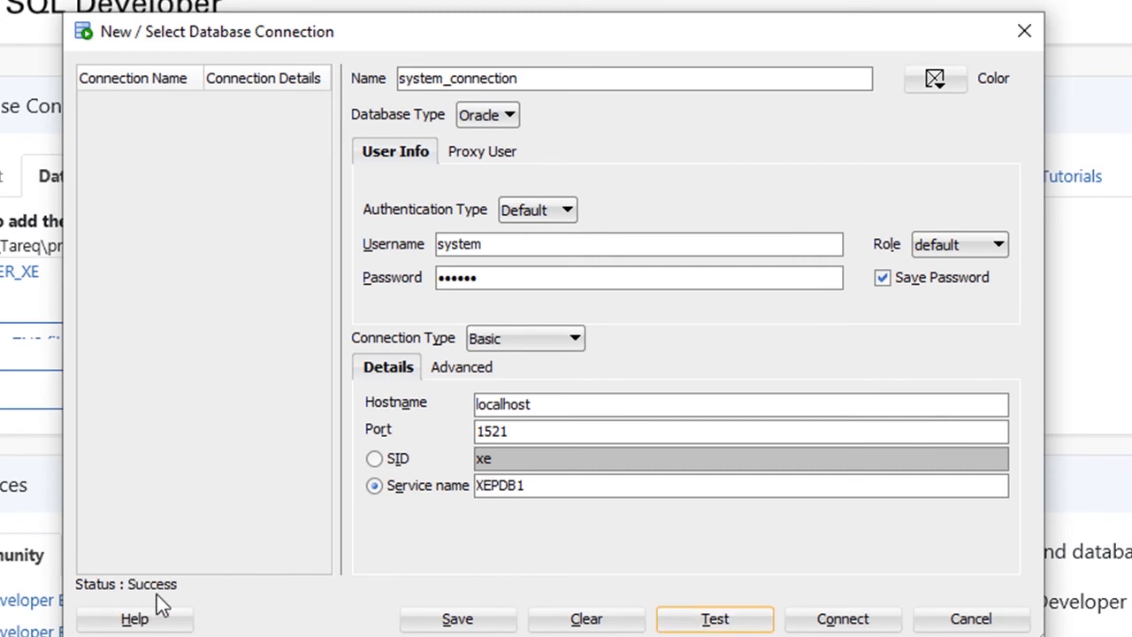
pyautogui.click(495, 623)
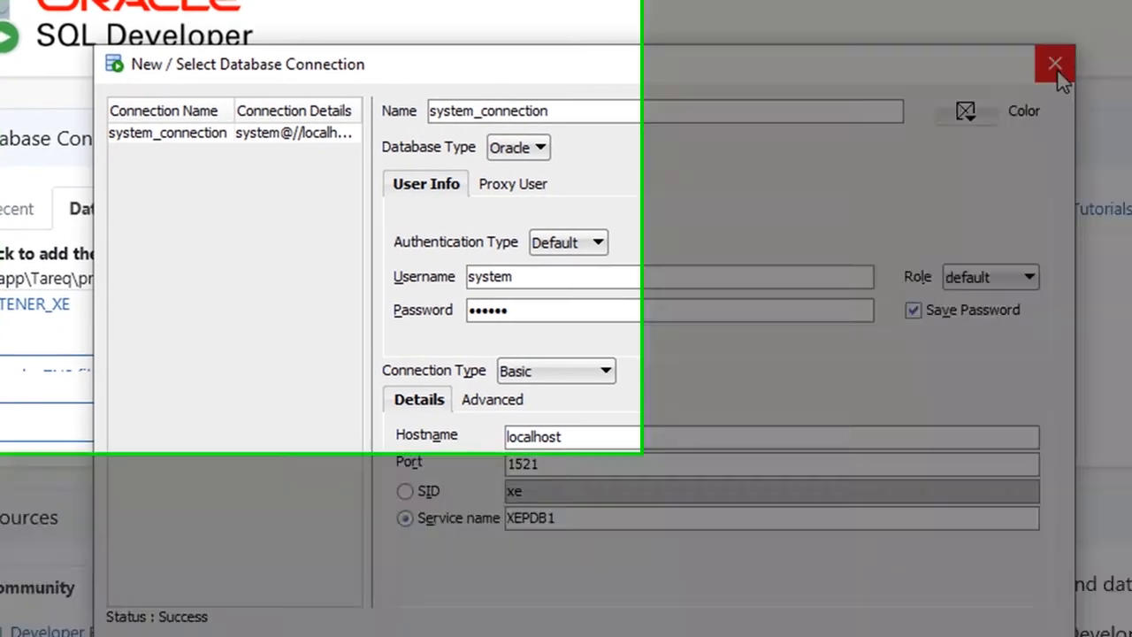
pyautogui.click(1053, 64)
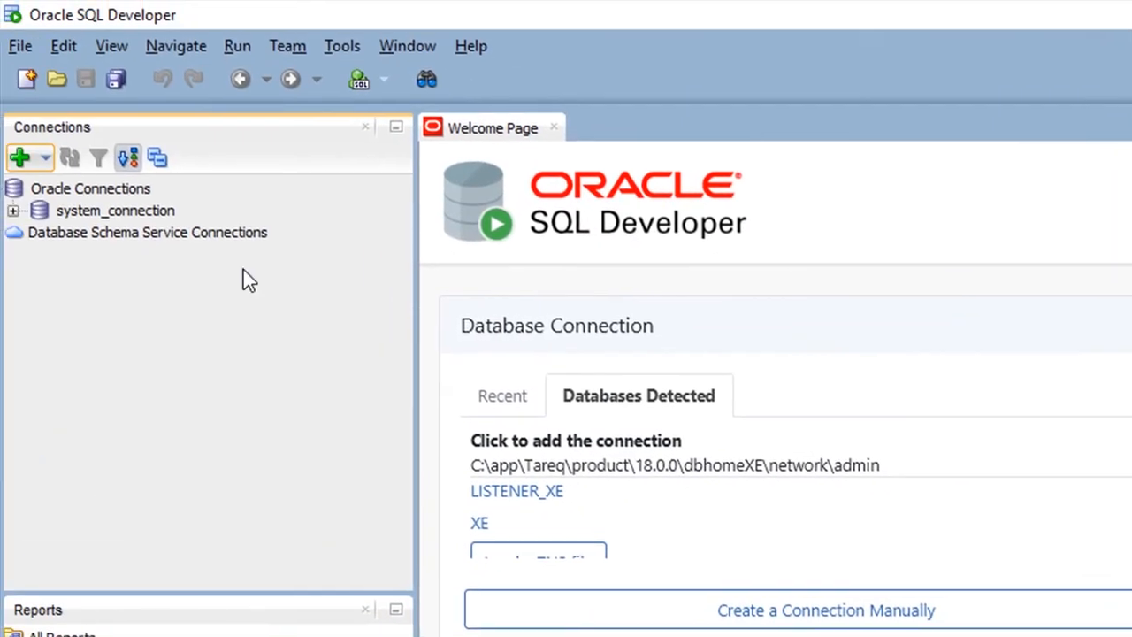
# Step: Connect to system_connection and write an alter user statement in its worksheet that sets the hr user's password and unlocks the account
pyautogui.click(14, 211)
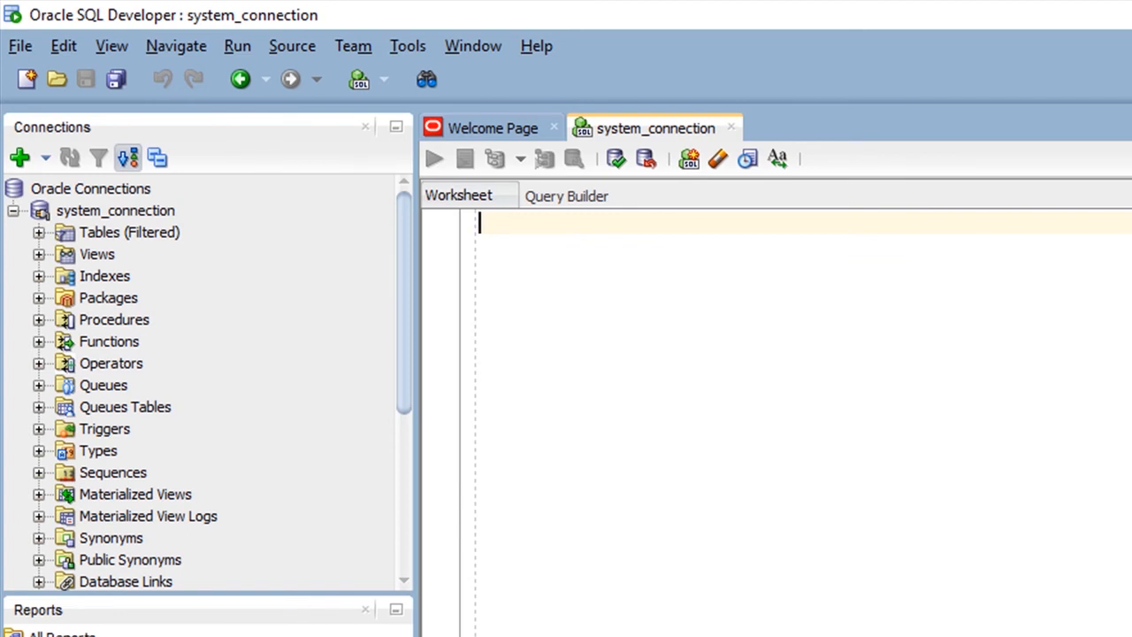
pyautogui.write('alter user hr identified by hr account unlock')
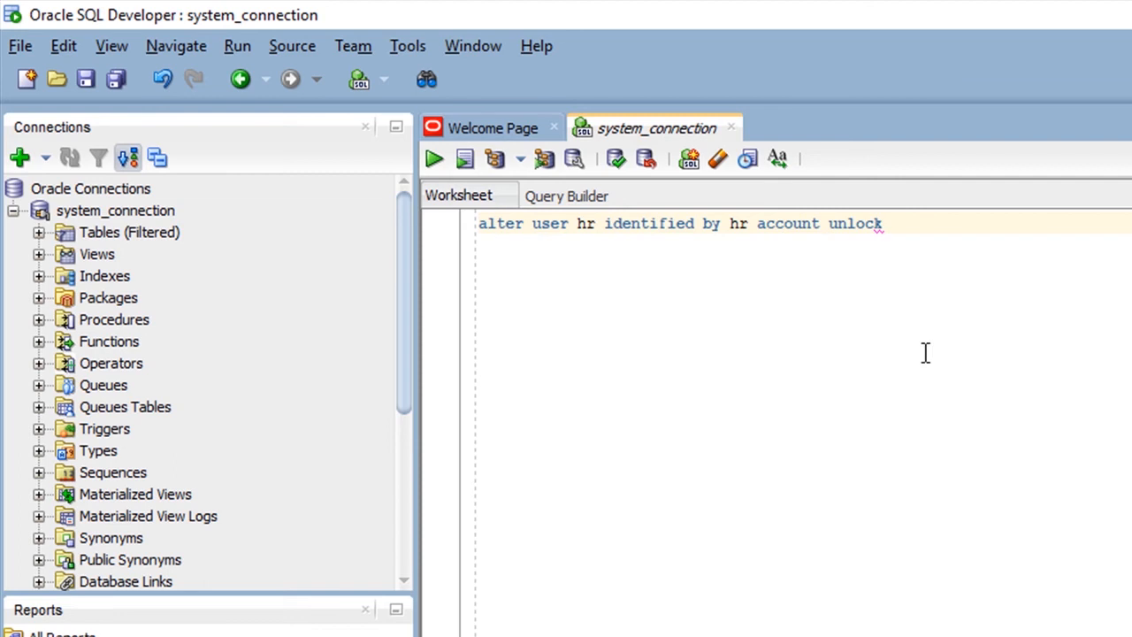
# Step: Run the alter user statement for hr in the system_connection worksheet
pyautogui.moveTo(902, 228); pyautogui.dragTo(446, 184)
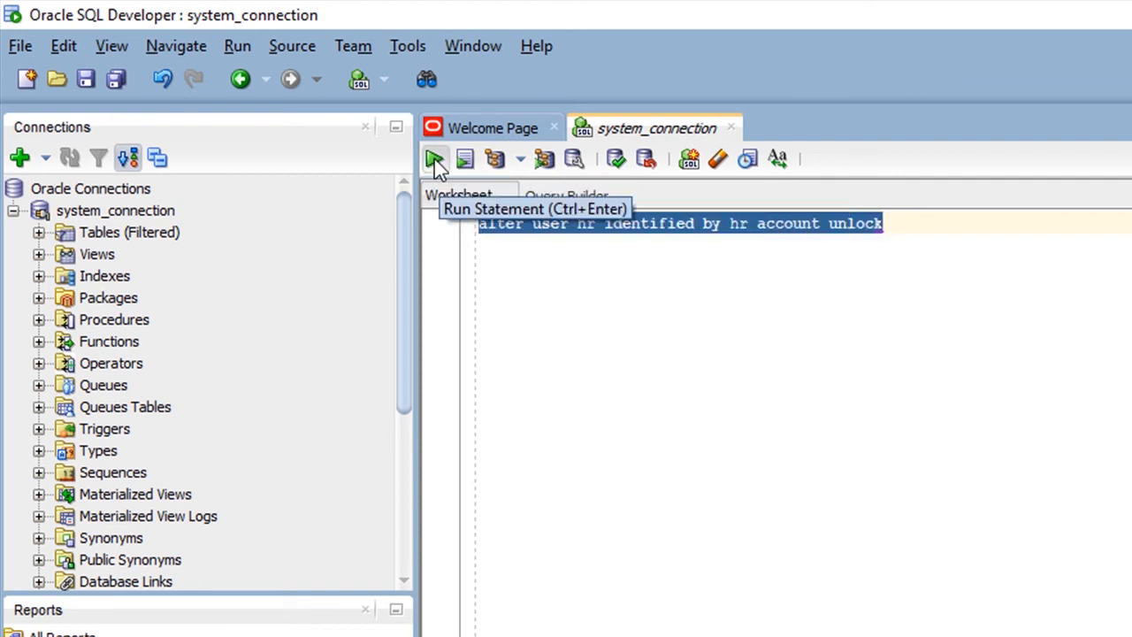
pyautogui.click(434, 160)
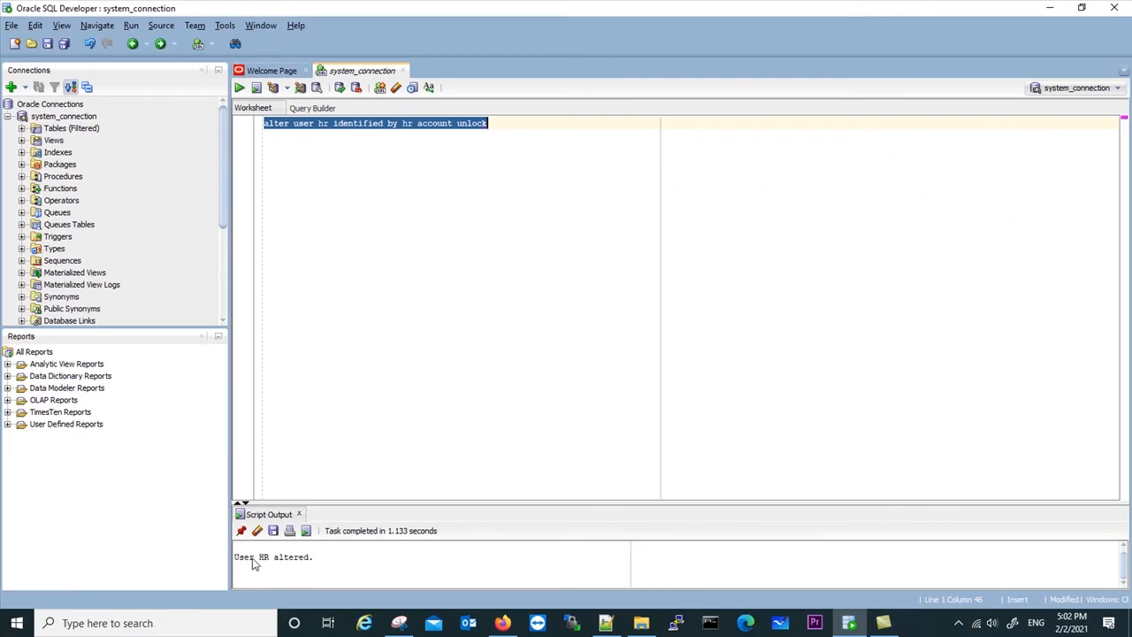
pyautogui.moveTo(257, 559); pyautogui.dragTo(310, 565)
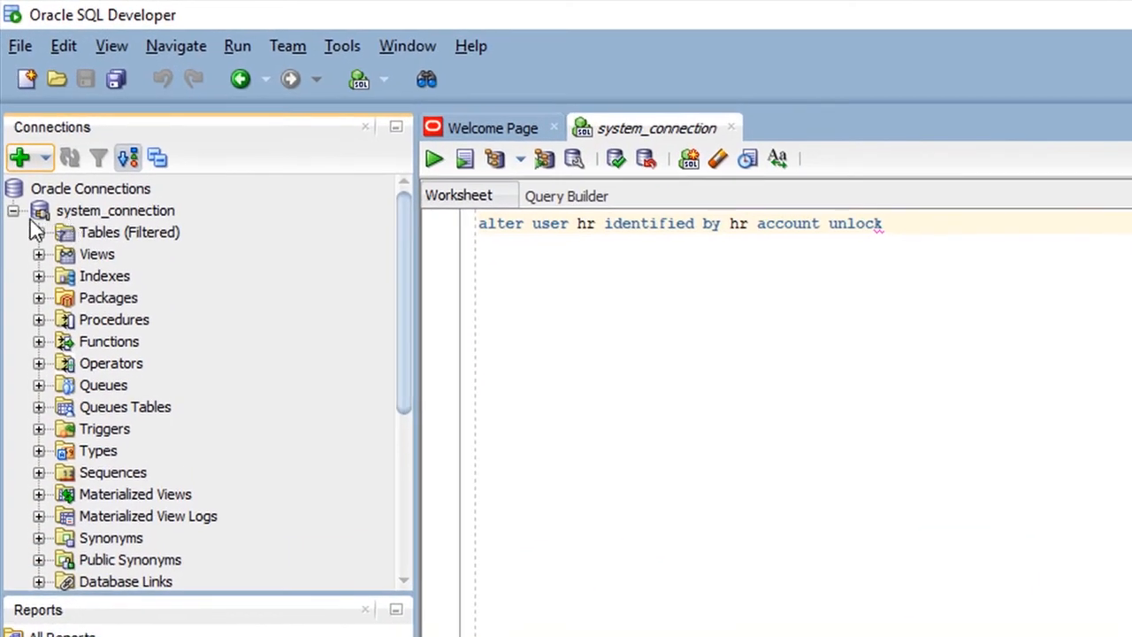
# Step: Collapse the system_connection tree and start a new connection named hr_connection with the username hr
pyautogui.click(13, 211)
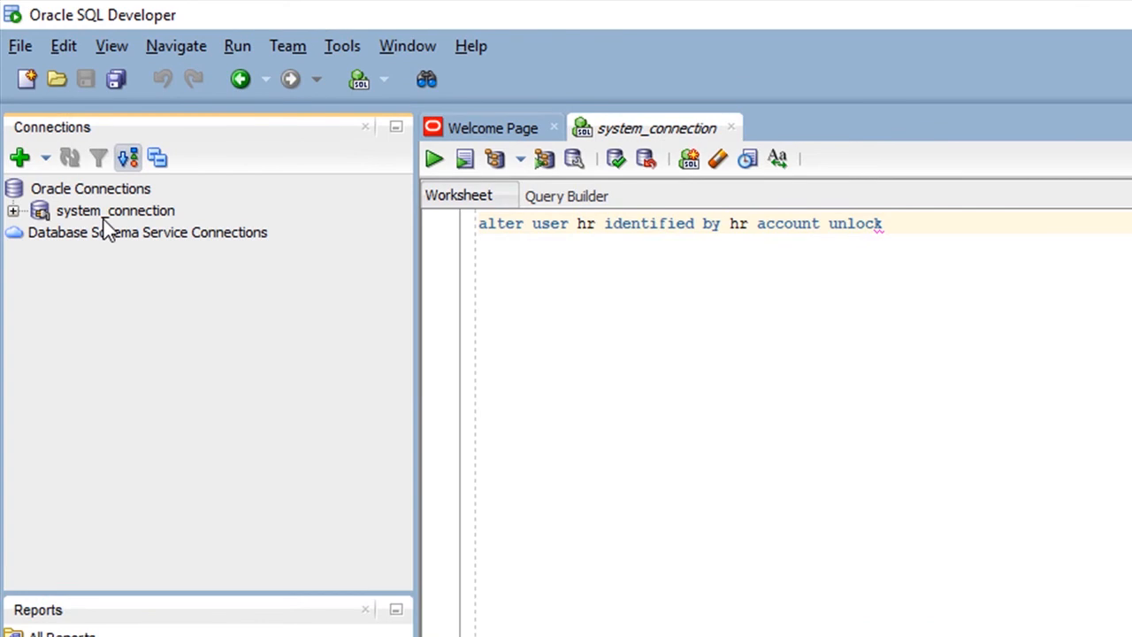
pyautogui.click(20, 158)
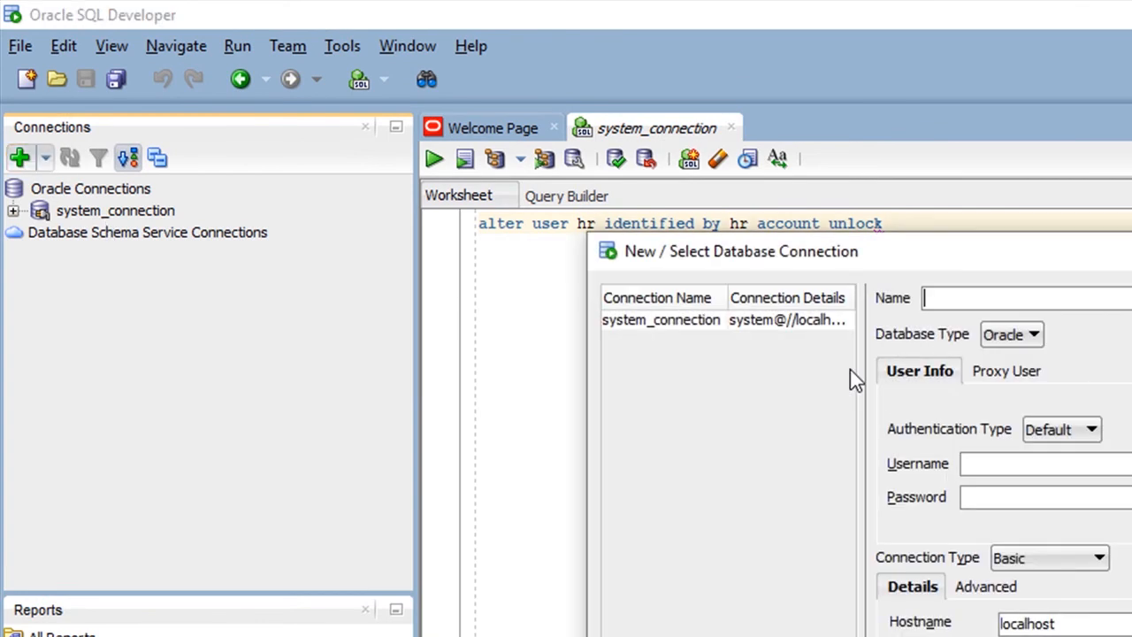
pyautogui.write('hr_connection')
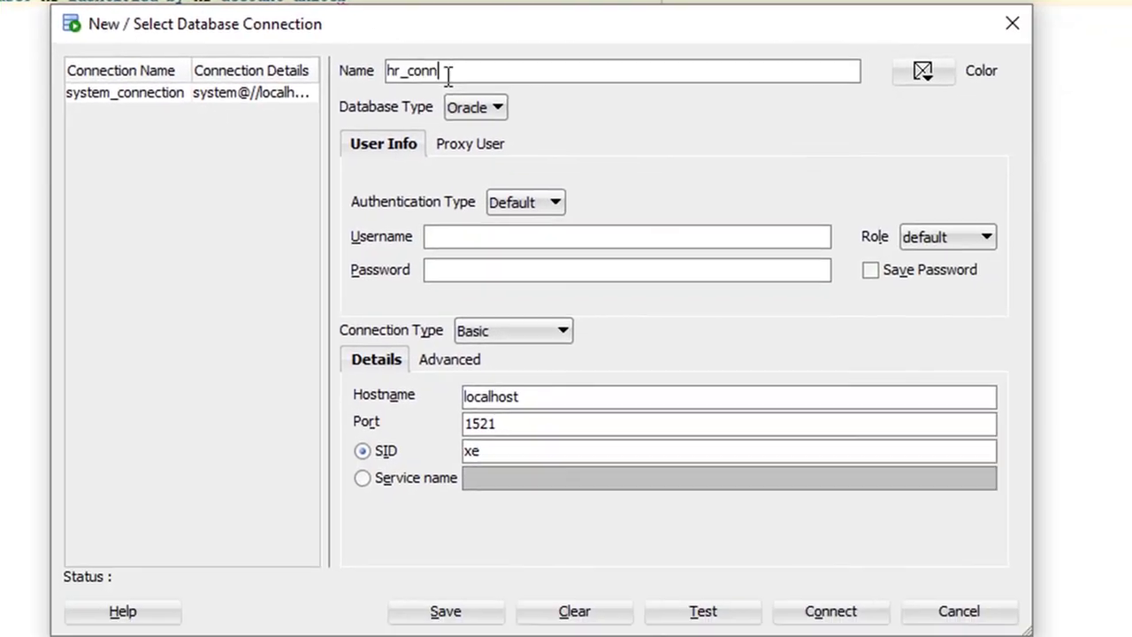
pyautogui.click(494, 235)
pyautogui.write('hr')
# Step: Enter the hr account's password and enable saving the password for hr_connection
pyautogui.click(490, 267)
pyautogui.write('hr')
pyautogui.click(873, 273)
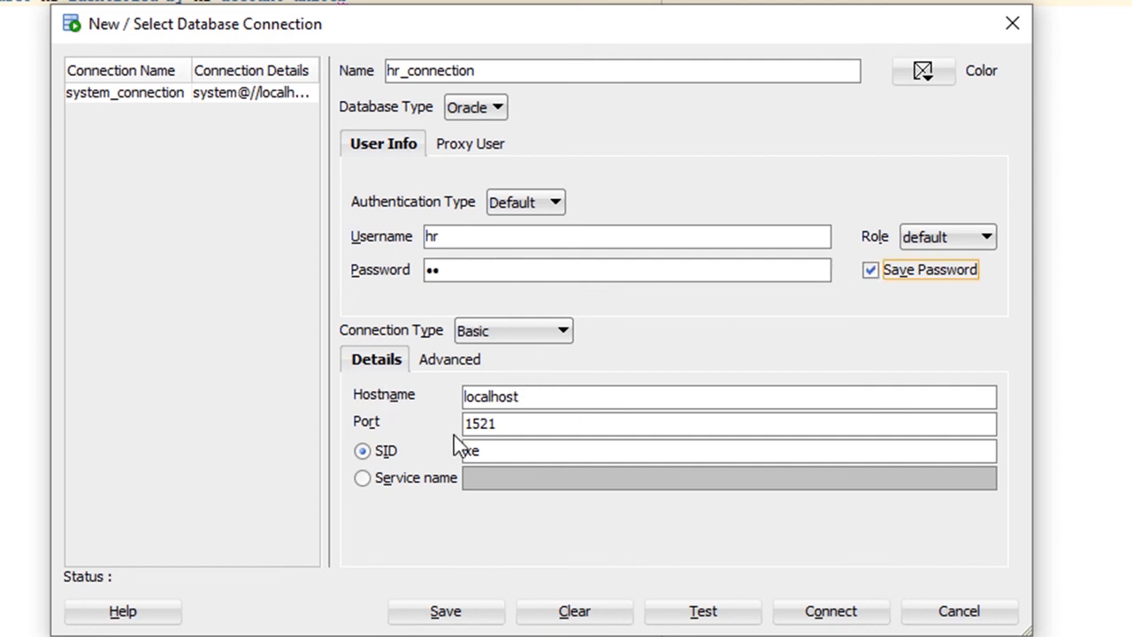
# Step: Switch hr_connection from SID to service name and set it to XEPDB1
pyautogui.click(363, 478)
pyautogui.click(511, 477)
pyautogui.write('X')
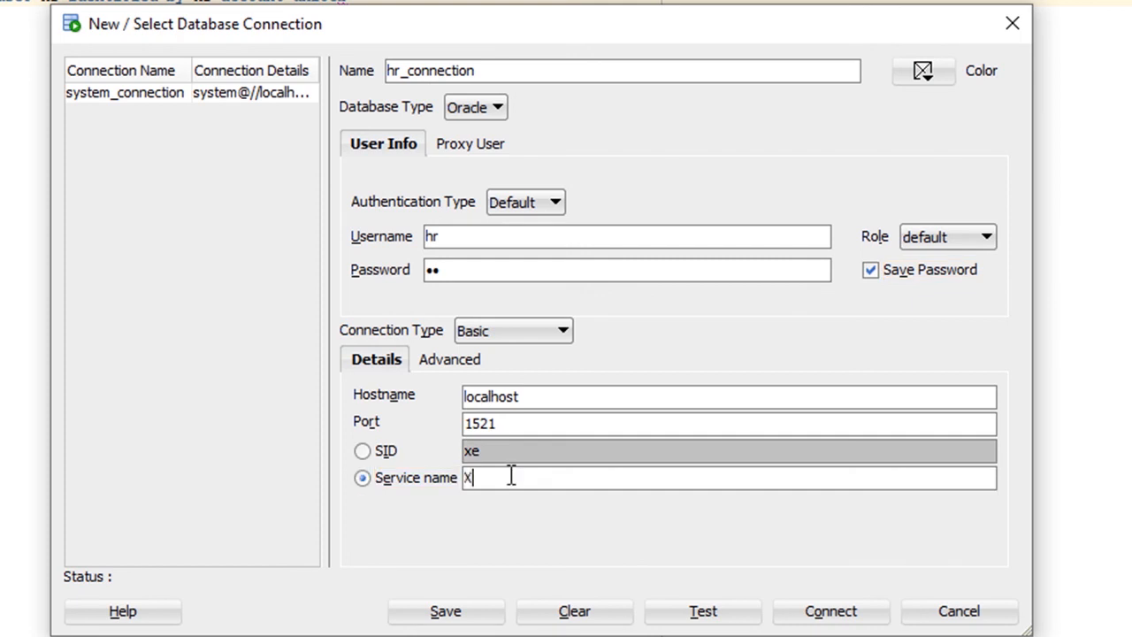
pyautogui.write('EPDB1')
# Step: Test and save hr_connection, and close the connection dialog
pyautogui.click(707, 621)
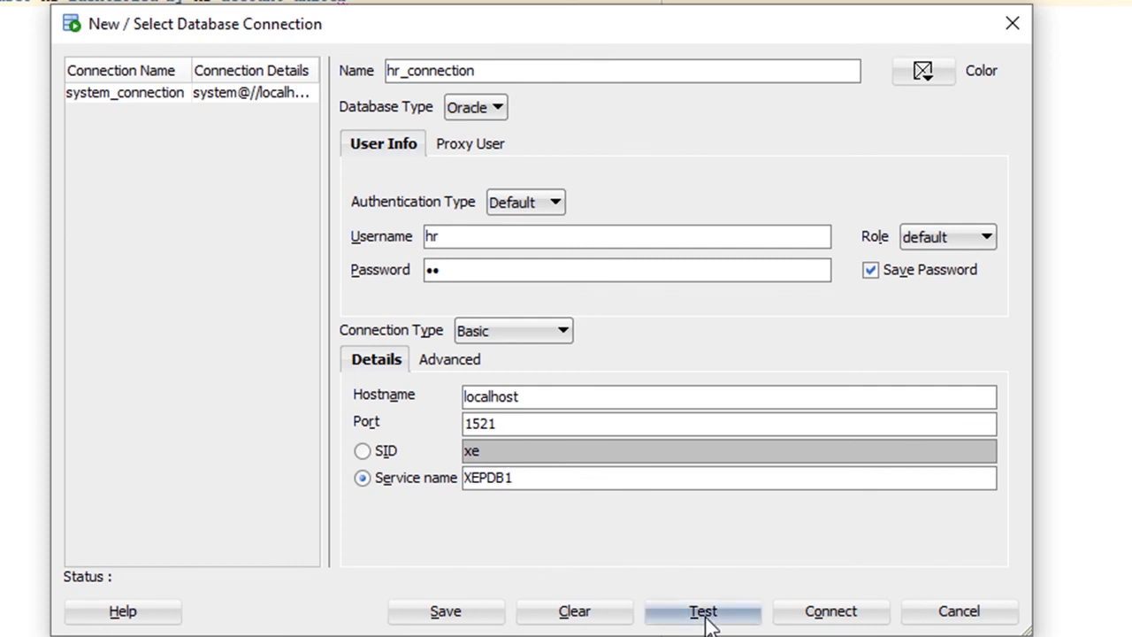
pyautogui.click(454, 621)
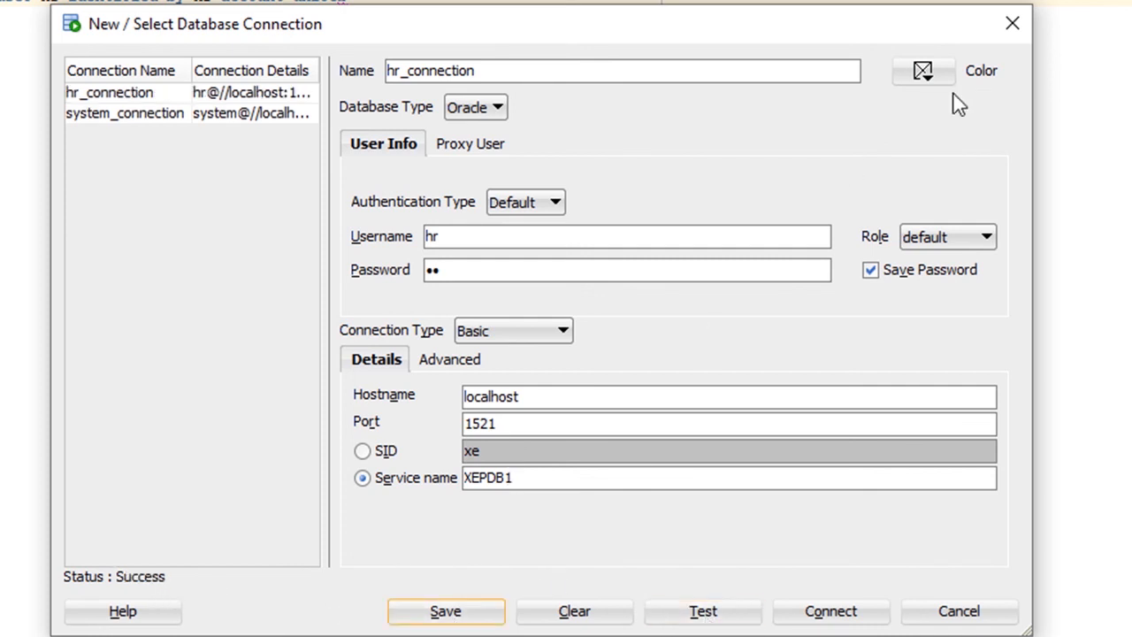
pyautogui.click(1011, 23)
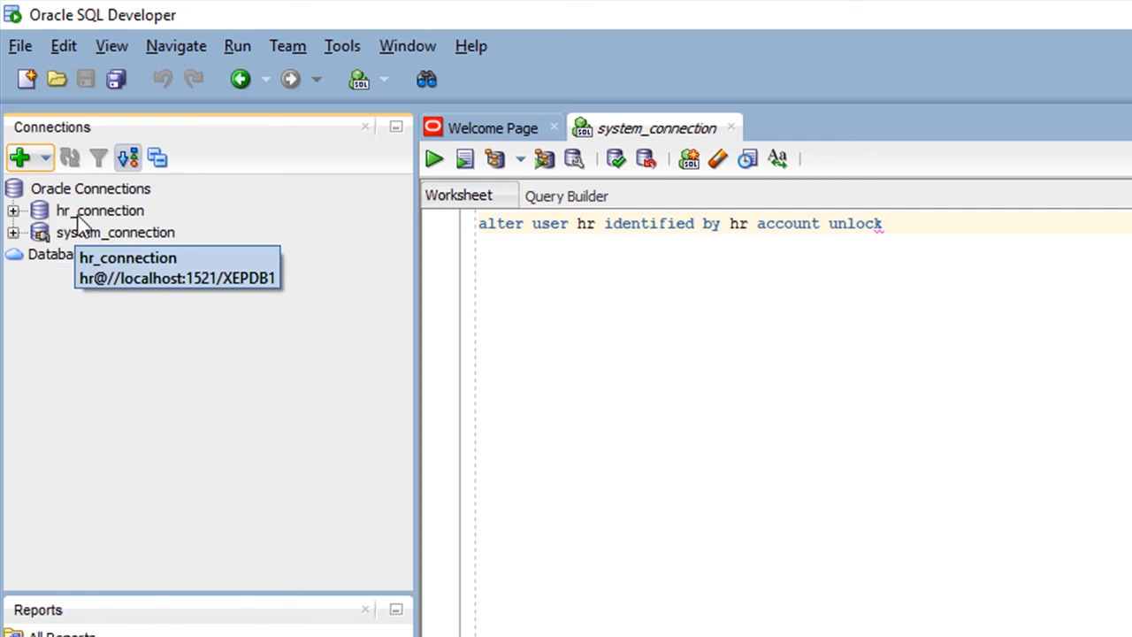
# Step: Connect to hr_connection and review the statement in the system_connection worksheet before returning to the hr_connection worksheet
pyautogui.click(13, 210)
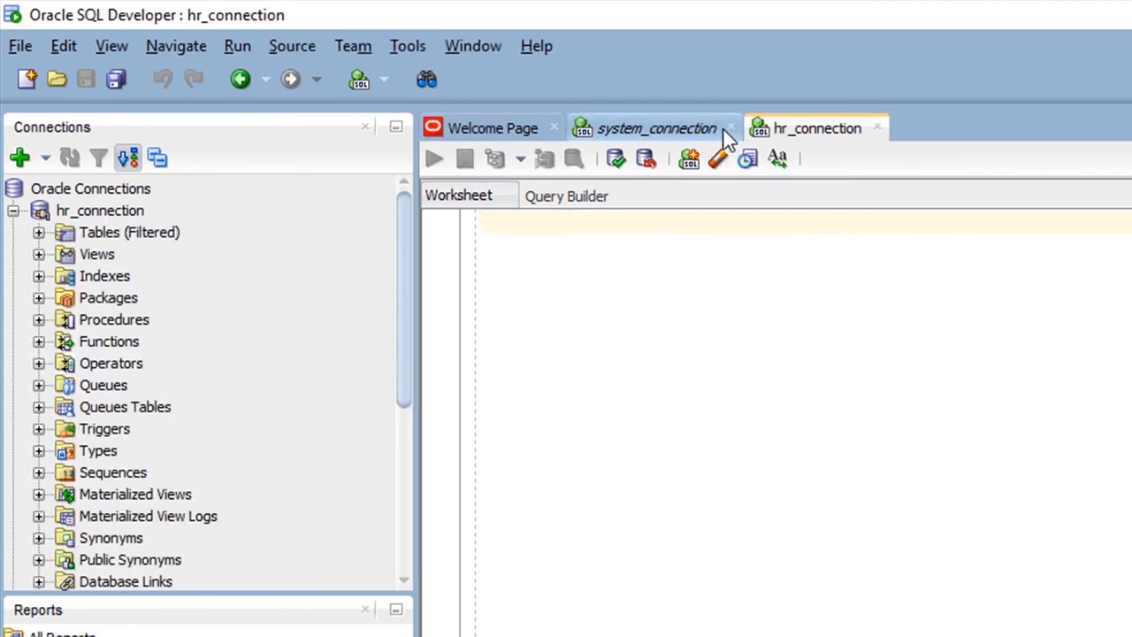
pyautogui.click(695, 135)
pyautogui.click(800, 132)
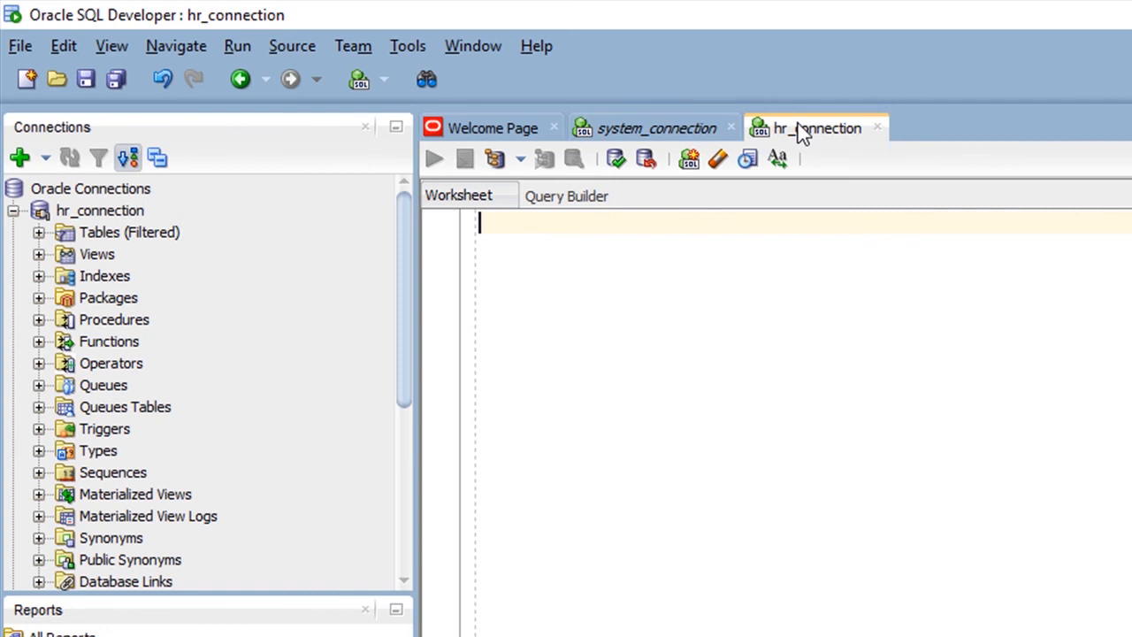
pyautogui.click(677, 140)
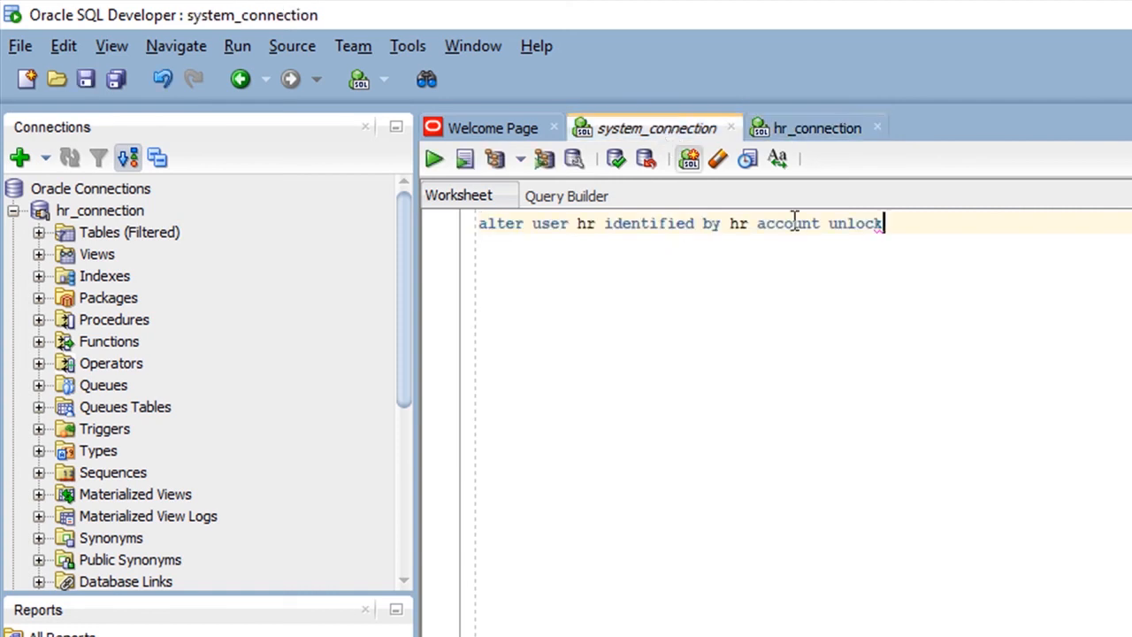
pyautogui.moveTo(885, 224); pyautogui.dragTo(471, 226)
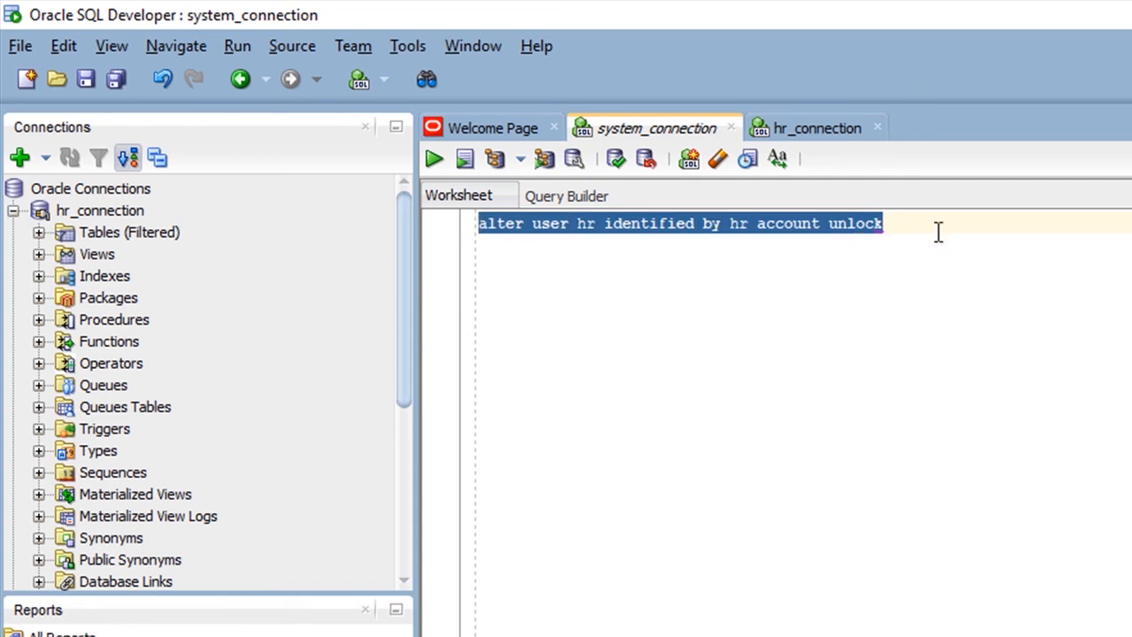
pyautogui.click(812, 135)
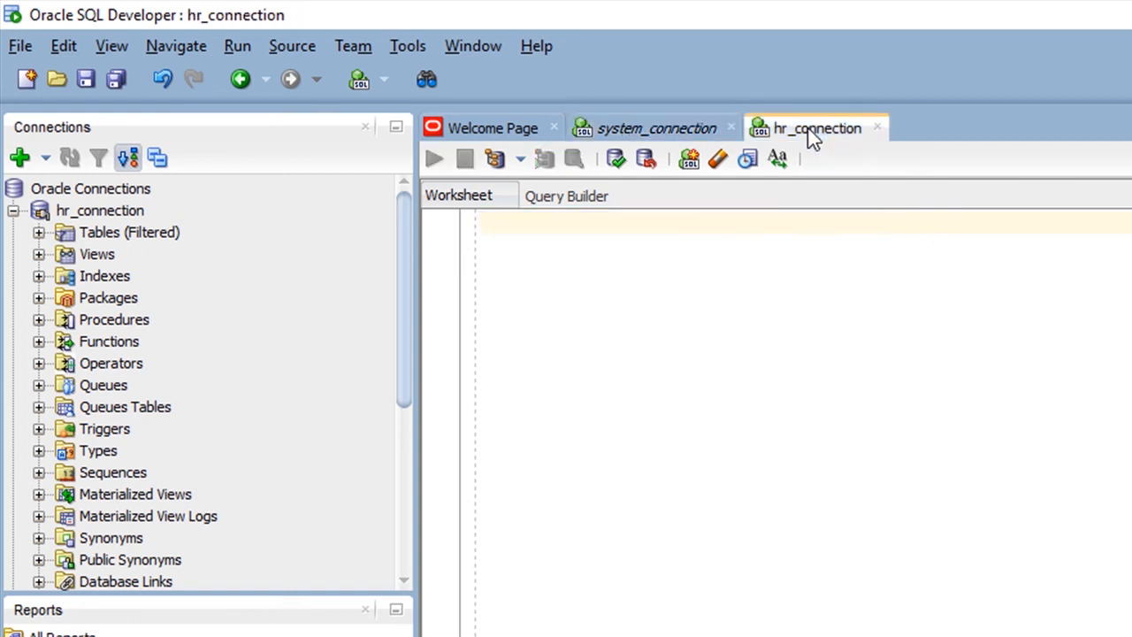